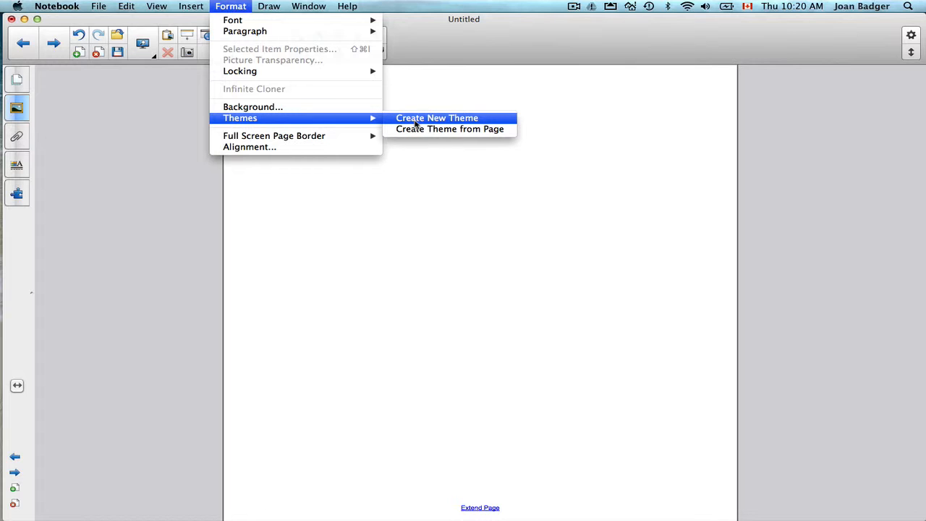
- Create a new theme named Moon and give its background a gradient fill from medium grey to white
{"action": "left_click", "coordinate": [416, 120]}
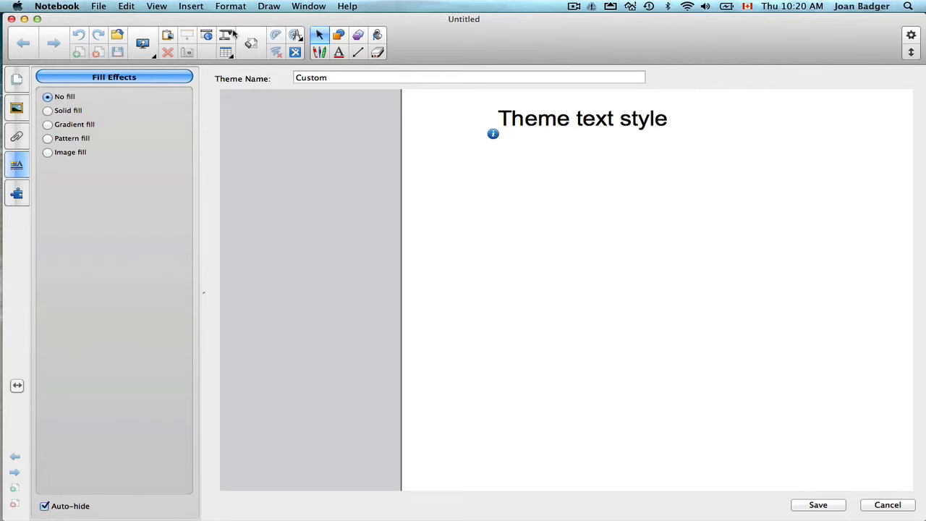
{"action": "left_click_drag", "start_coordinate": [331, 78], "coordinate": [293, 81]}
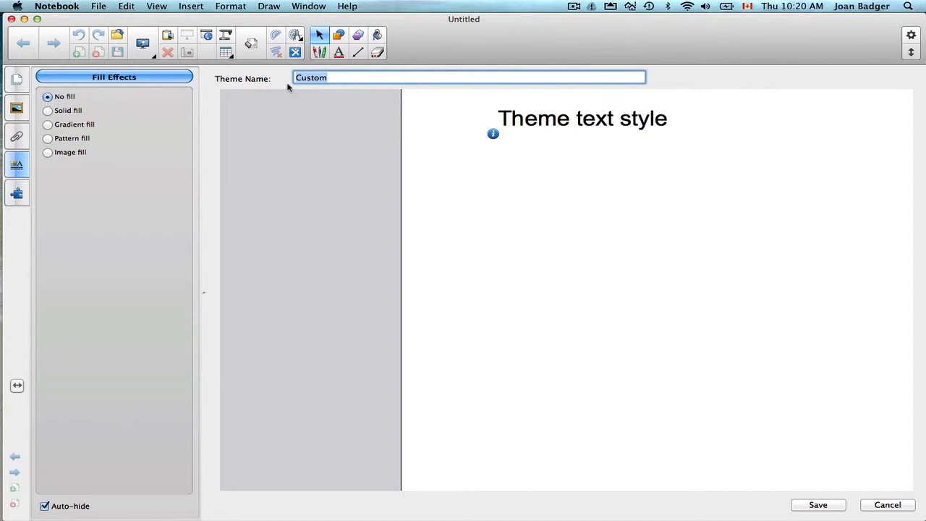
{"action": "type", "text": "Moon"}
{"action": "left_click", "coordinate": [48, 125]}
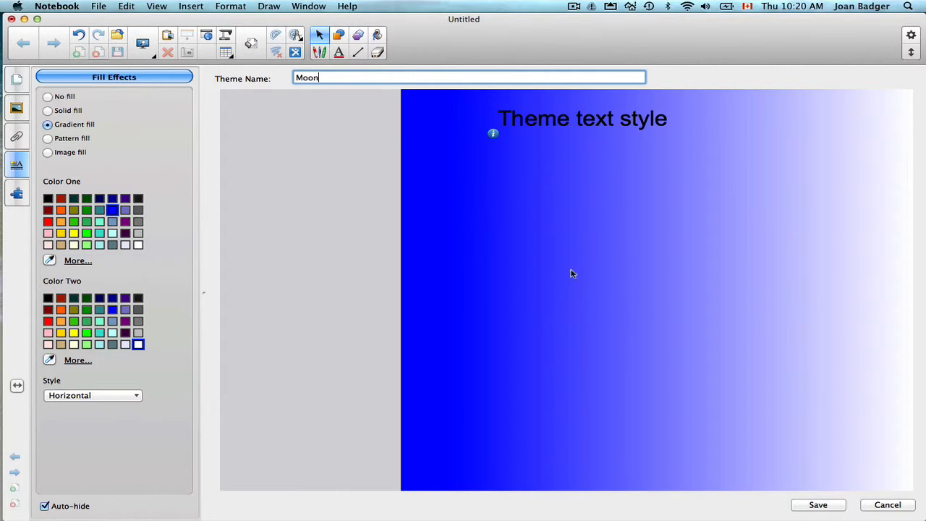
{"action": "left_click", "coordinate": [138, 221]}
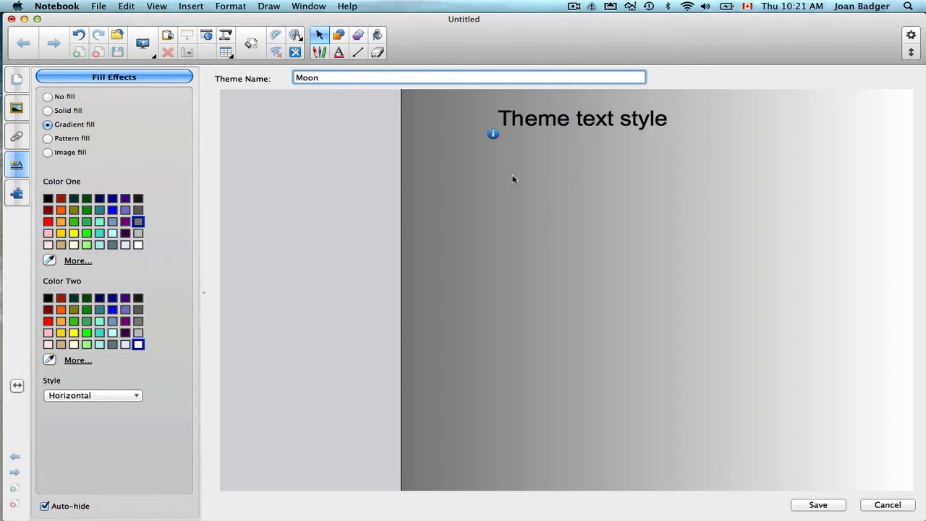
- Set the theme's sample text to the Helvetica font at size 48
{"action": "left_click", "coordinate": [577, 124]}
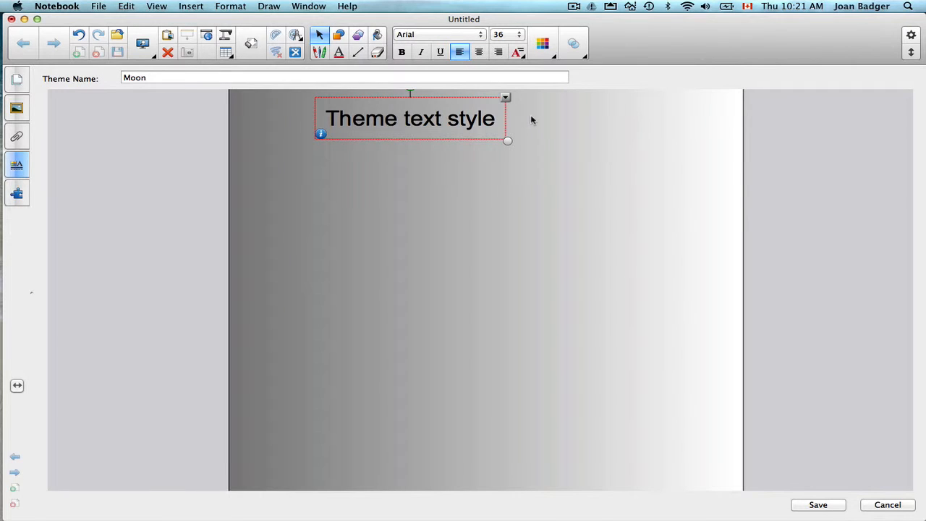
{"action": "left_click", "coordinate": [16, 171]}
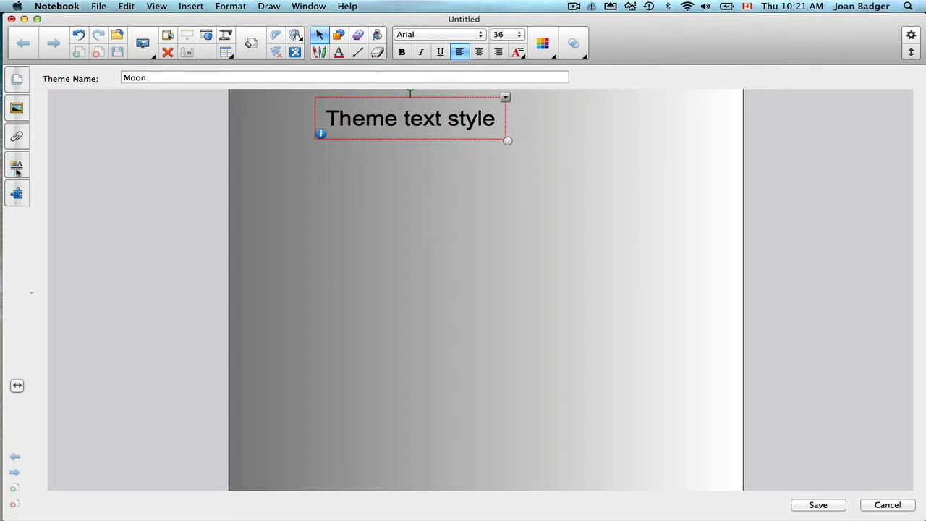
{"action": "left_click", "coordinate": [16, 170]}
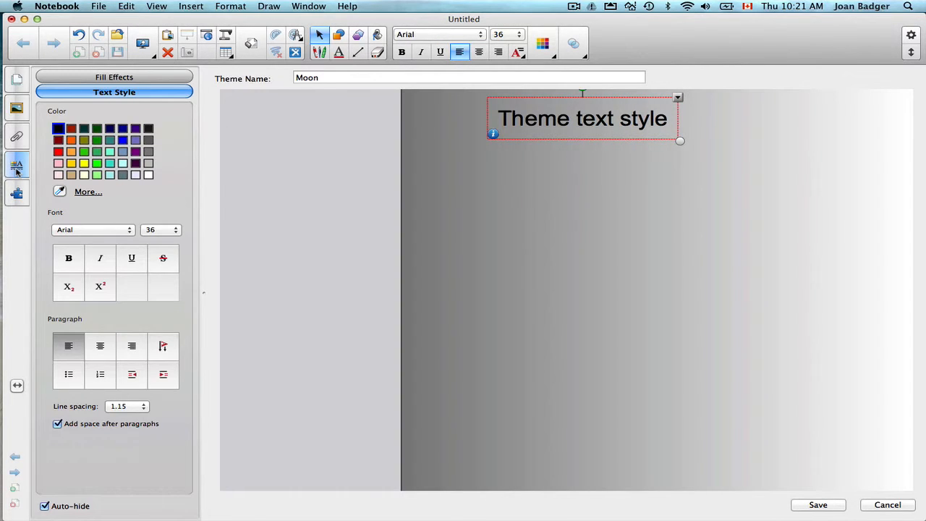
{"action": "left_click", "coordinate": [110, 232]}
{"action": "scroll", "coordinate": [81, 369], "scroll_direction": "down", "scroll_amount": 20}
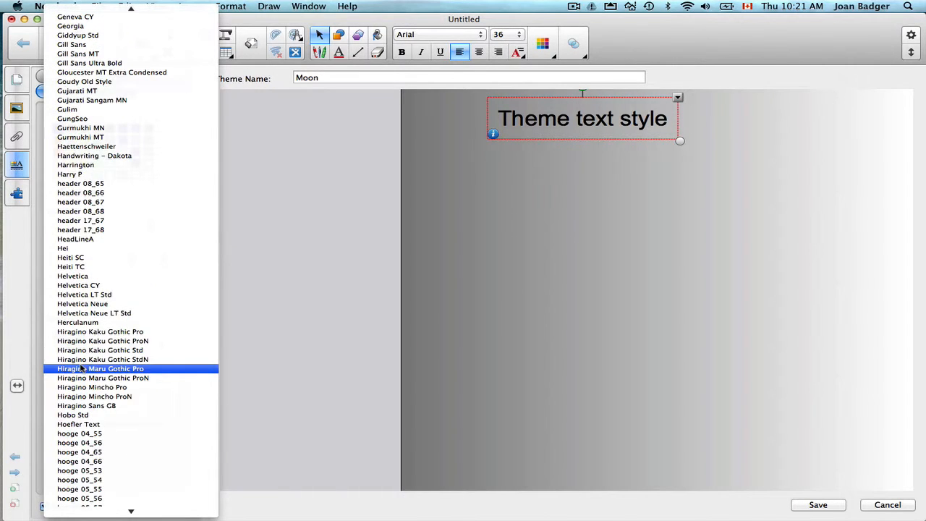
{"action": "left_click", "coordinate": [89, 278]}
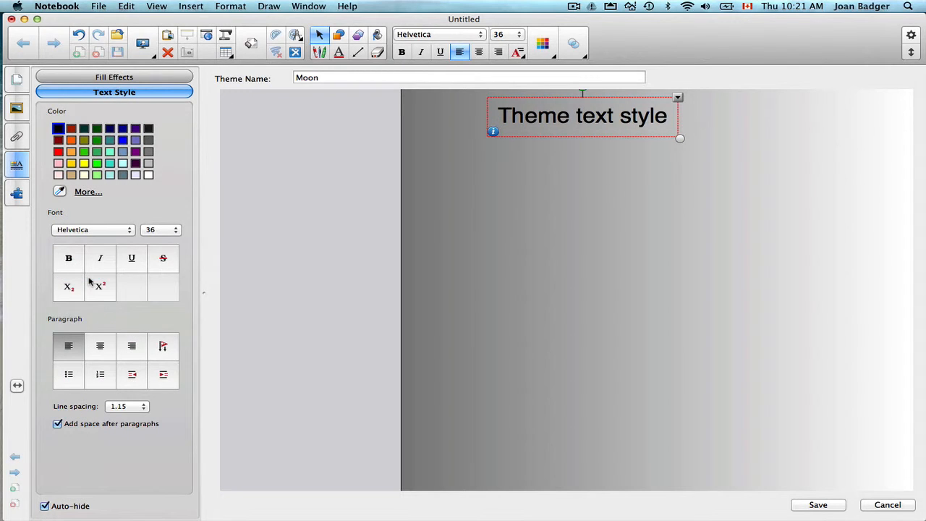
{"action": "left_click", "coordinate": [176, 231]}
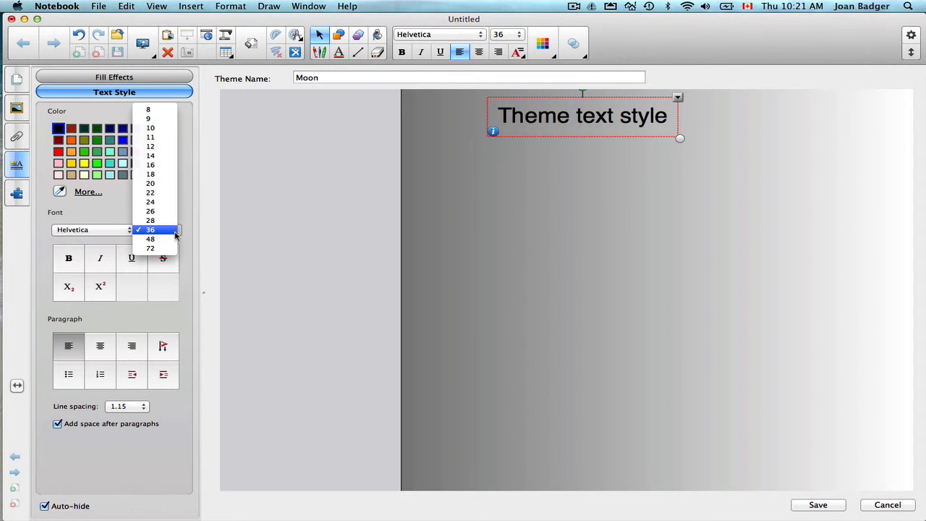
{"action": "left_click", "coordinate": [169, 239]}
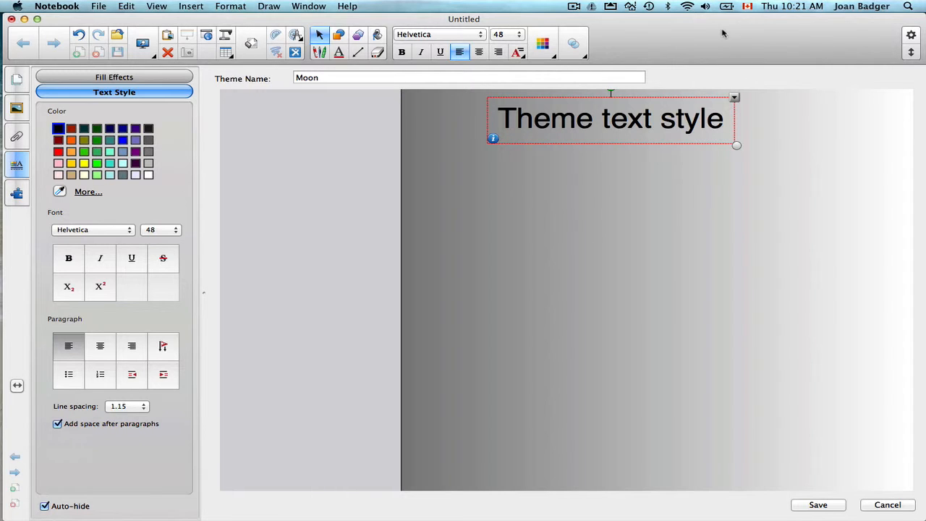
- Bring the Flickr browser window alongside the theme editor and place its moon photo on the theme page
{"action": "left_click_drag", "start_coordinate": [737, 32], "coordinate": [652, 45]}
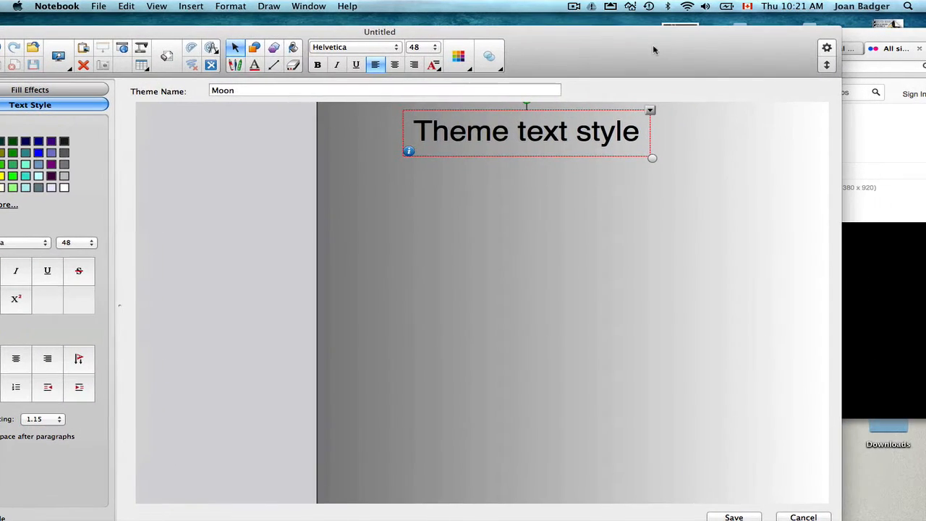
{"action": "left_click_drag", "start_coordinate": [857, 36], "coordinate": [925, 21]}
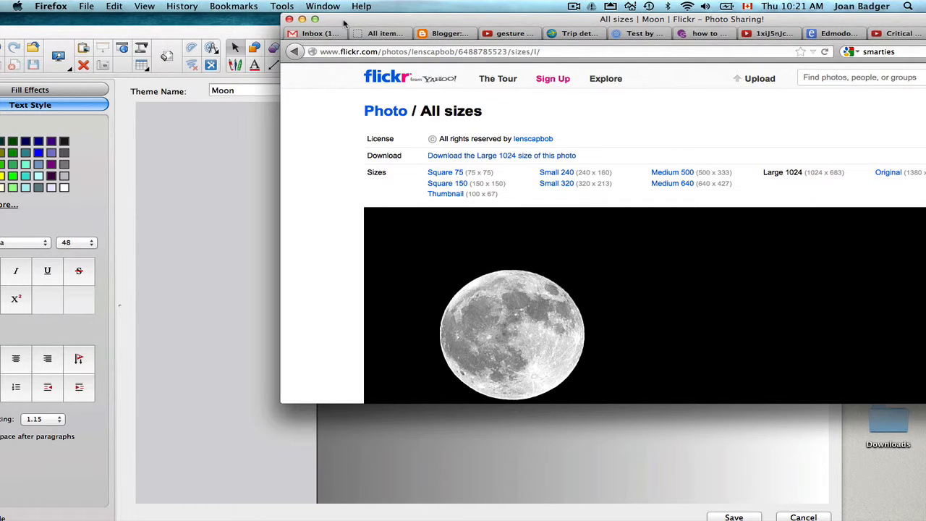
{"action": "left_click_drag", "start_coordinate": [337, 26], "coordinate": [793, 4]}
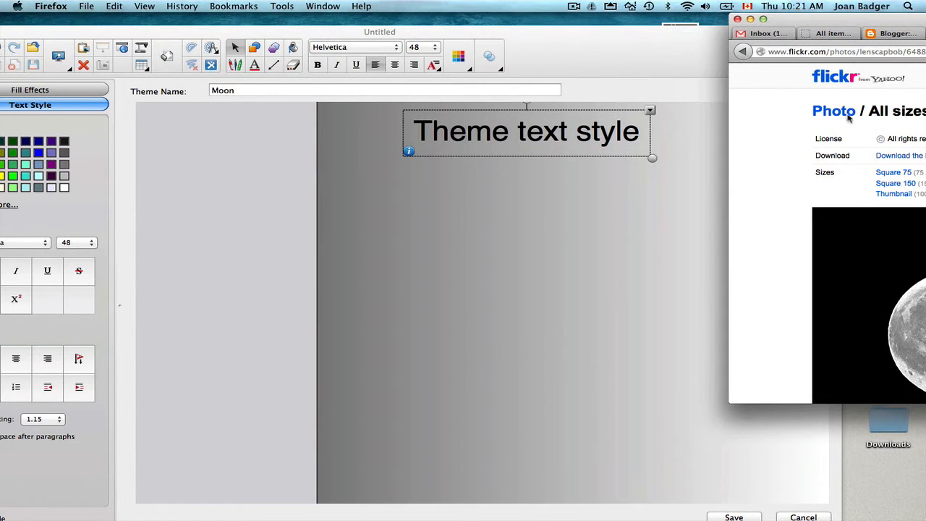
{"action": "left_click_drag", "start_coordinate": [902, 314], "coordinate": [646, 286]}
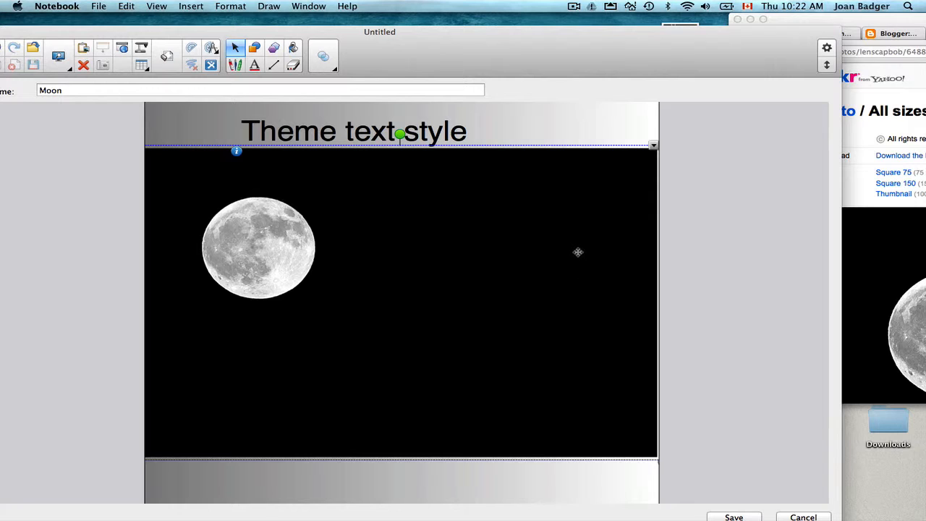
- Change the colour of the theme's sample text to white
{"action": "left_click", "coordinate": [348, 134]}
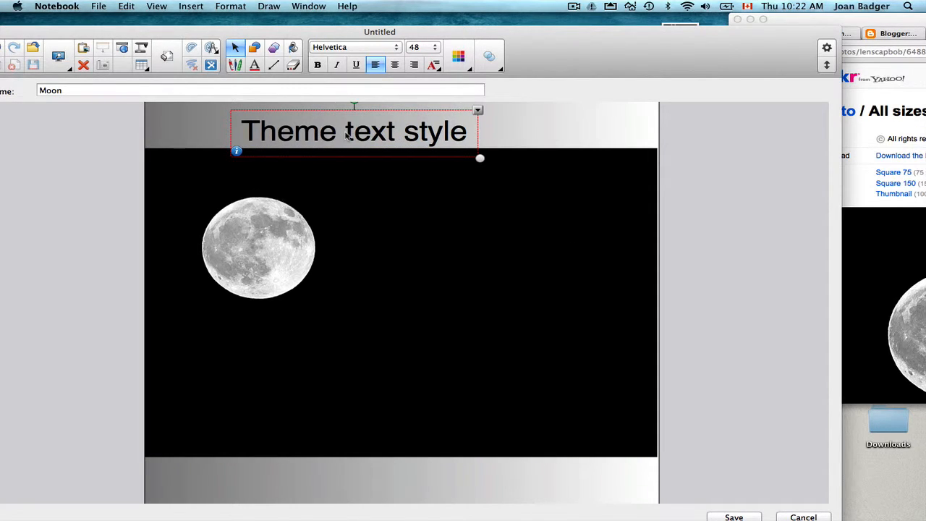
{"action": "left_click_drag", "start_coordinate": [184, 33], "coordinate": [318, 25]}
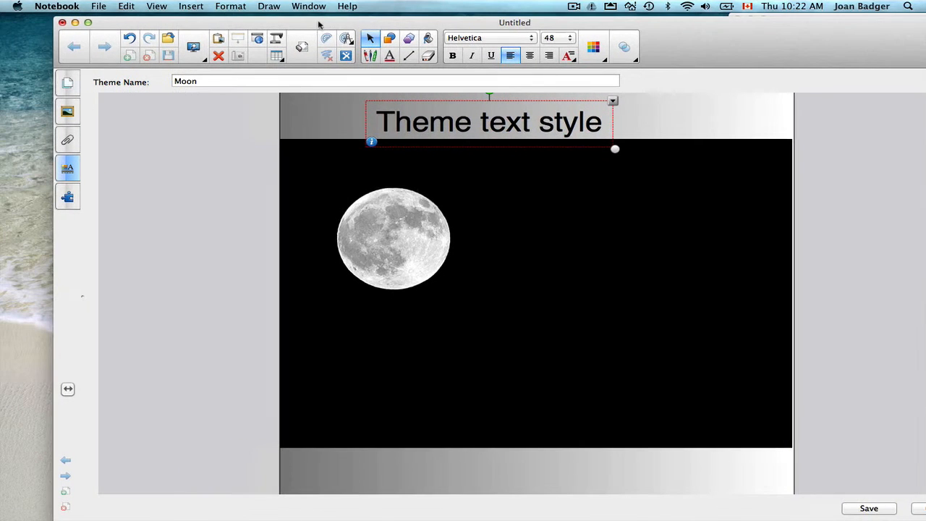
{"action": "left_click", "coordinate": [70, 167]}
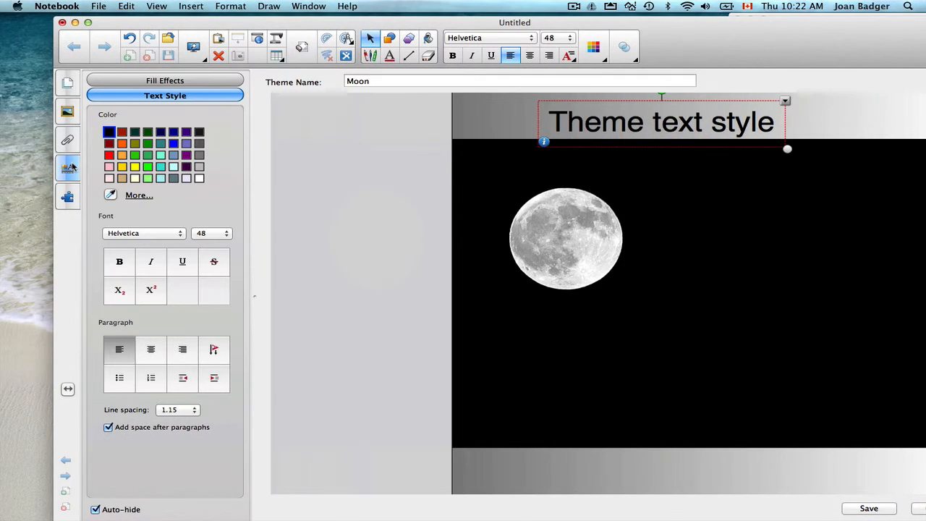
{"action": "left_click", "coordinate": [199, 179]}
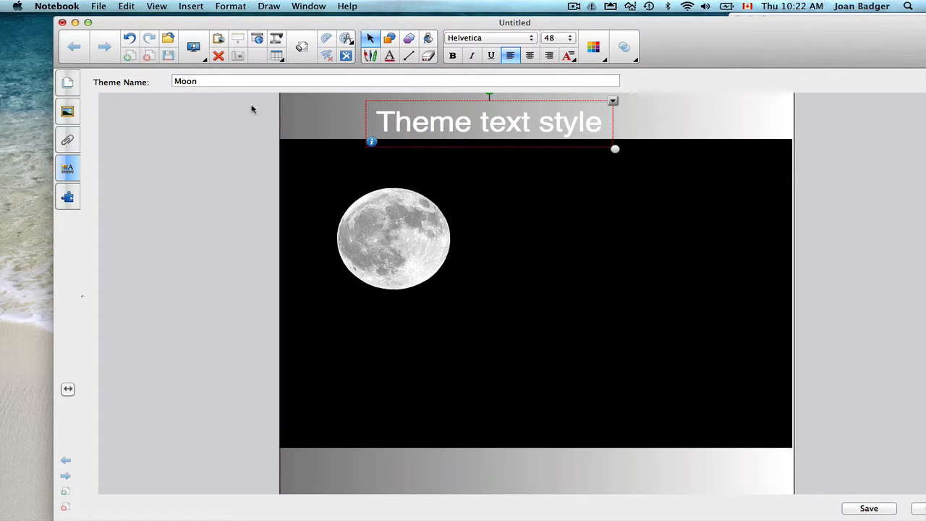
- Change the theme's background to a solid black fill to match the moon photo
{"action": "left_click", "coordinate": [331, 118]}
{"action": "left_click", "coordinate": [69, 168]}
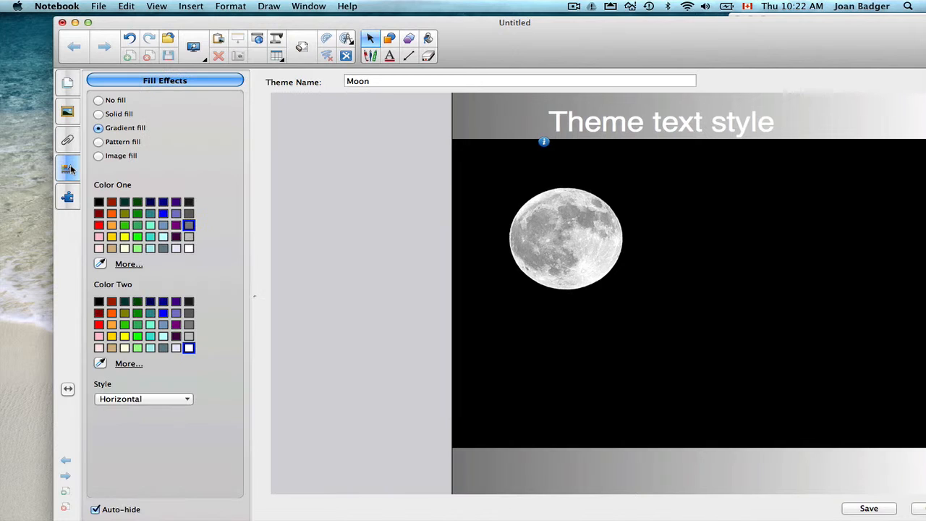
{"action": "left_click", "coordinate": [115, 116]}
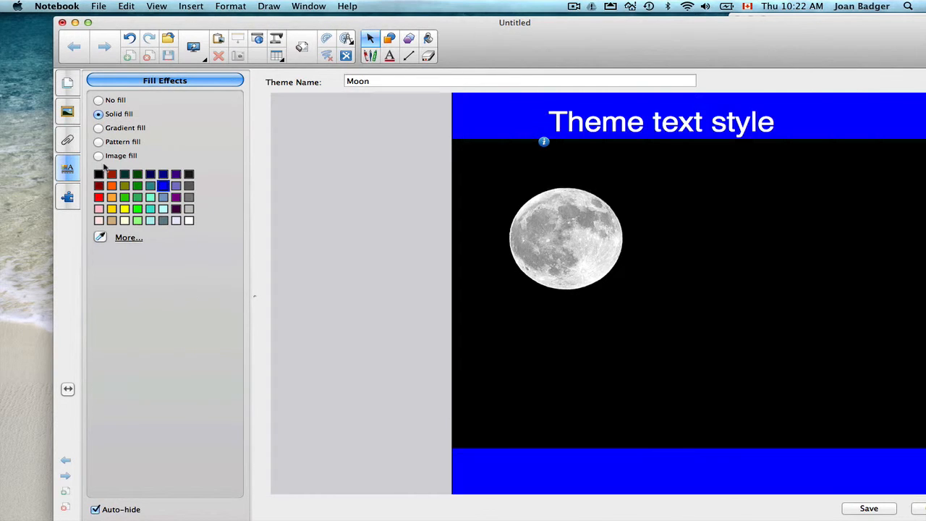
{"action": "left_click", "coordinate": [99, 176]}
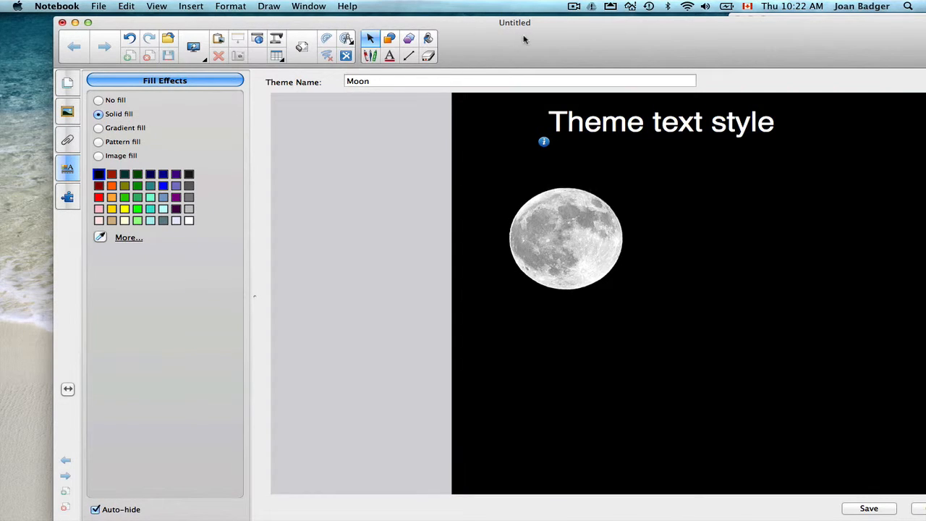
- Move the moon picture into the upper-left corner of the theme page and lock it
{"action": "left_click_drag", "start_coordinate": [524, 37], "coordinate": [417, 32]}
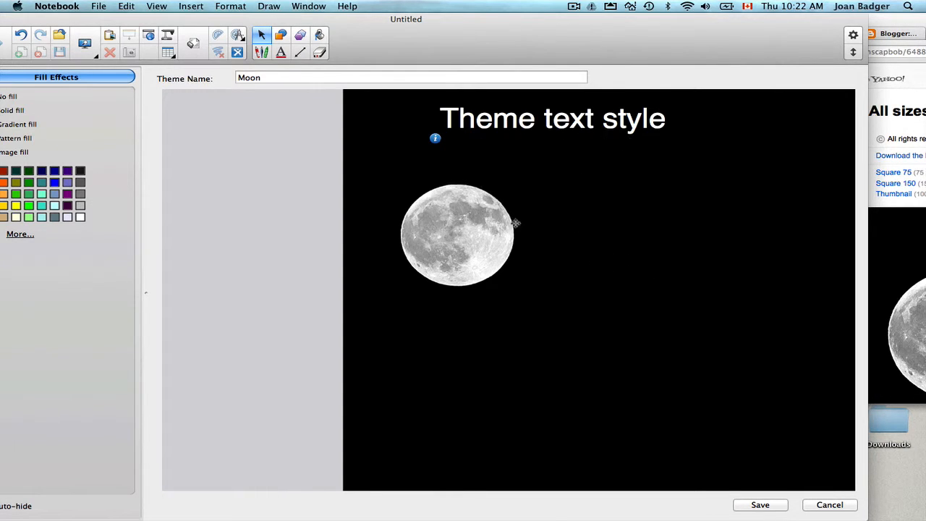
{"action": "left_click_drag", "start_coordinate": [469, 261], "coordinate": [372, 175]}
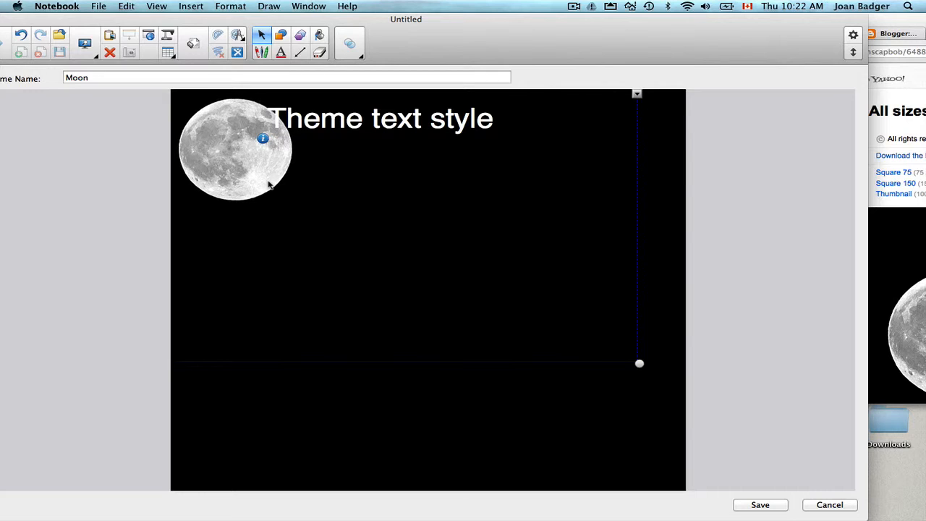
{"action": "left_click", "coordinate": [637, 94]}
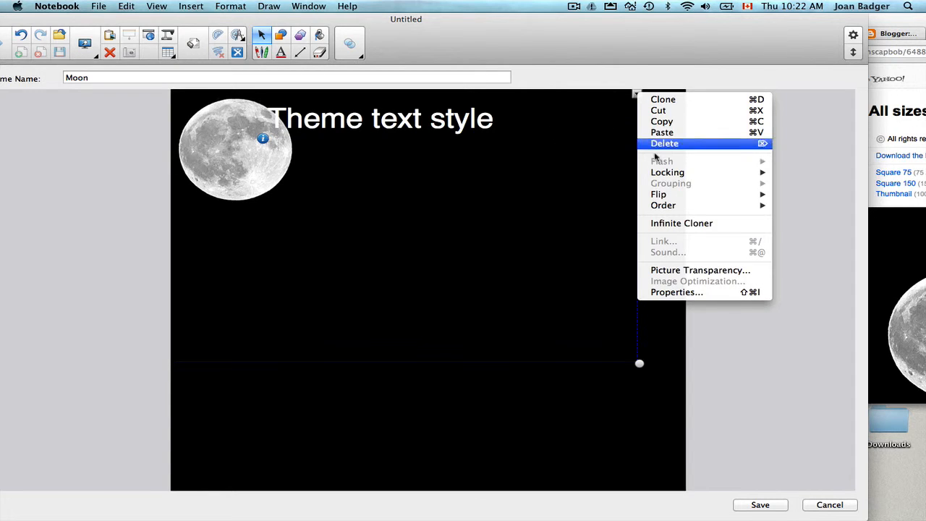
{"action": "mouse_move", "coordinate": [660, 173]}
{"action": "left_click", "coordinate": [802, 191]}
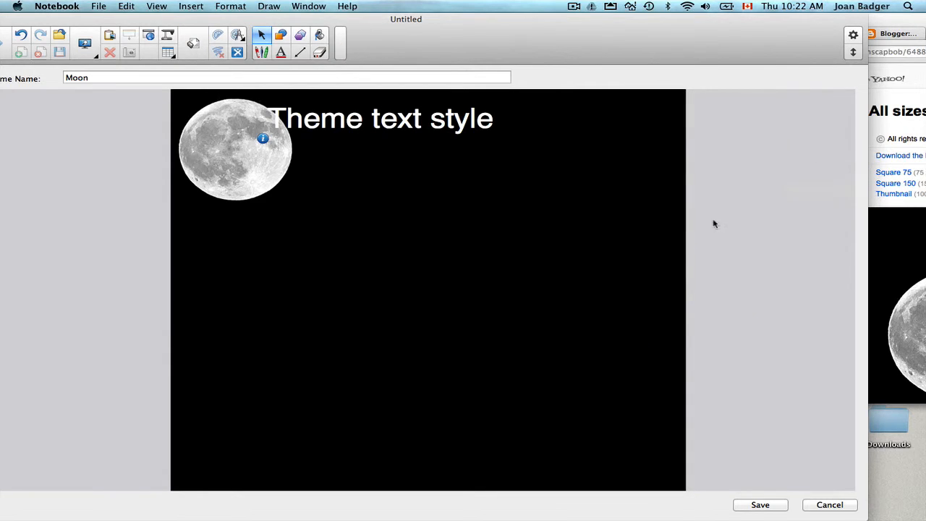
- Save the finished Moon theme
{"action": "left_click_drag", "start_coordinate": [497, 27], "coordinate": [570, 12]}
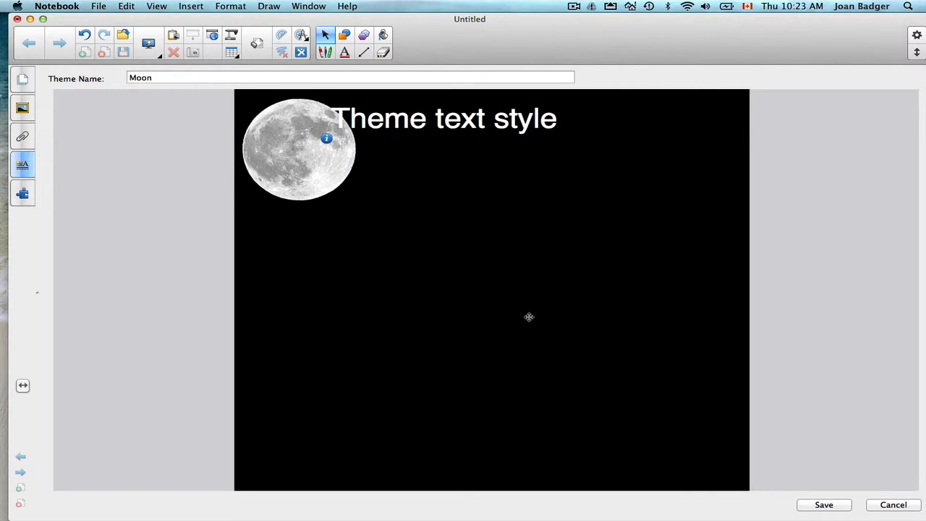
{"action": "left_click", "coordinate": [823, 505]}
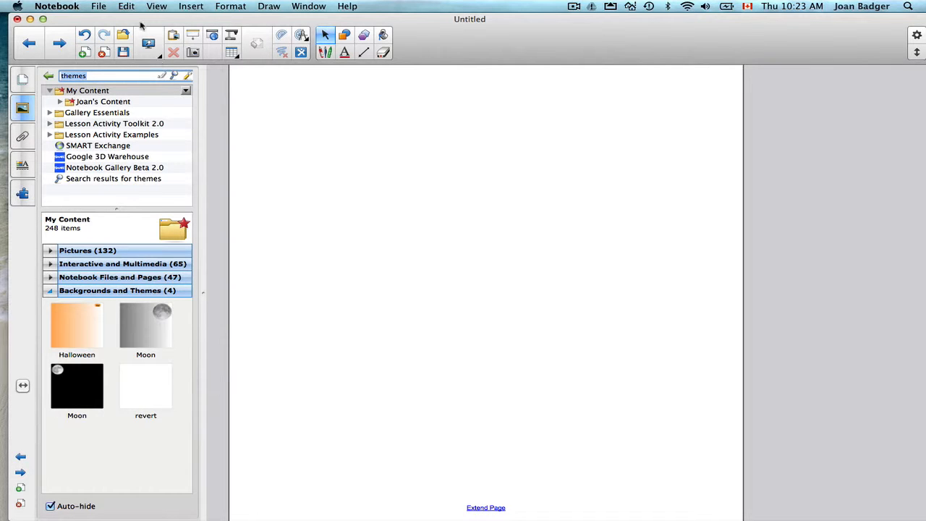
- Insert the black Moon theme from My Content on the current page only
{"action": "left_click_drag", "start_coordinate": [137, 15], "coordinate": [155, 15]}
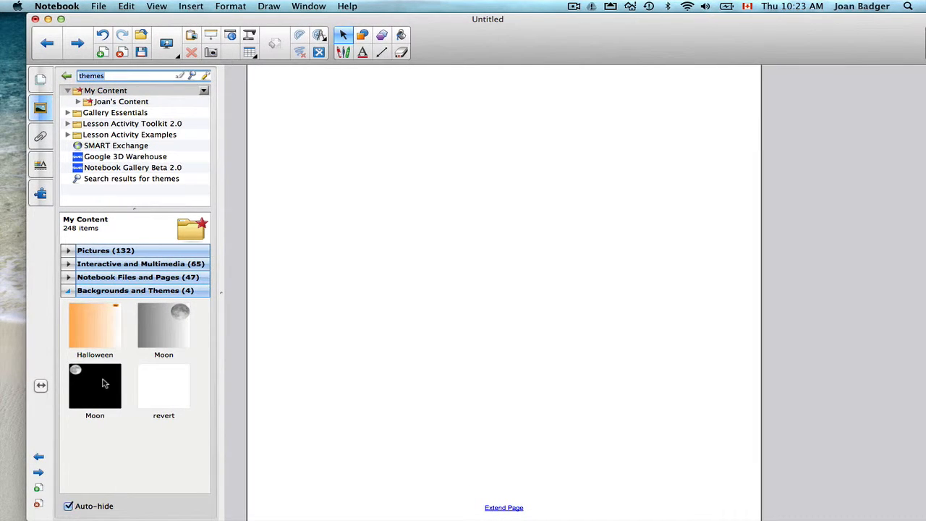
{"action": "left_click_drag", "start_coordinate": [90, 388], "coordinate": [465, 307]}
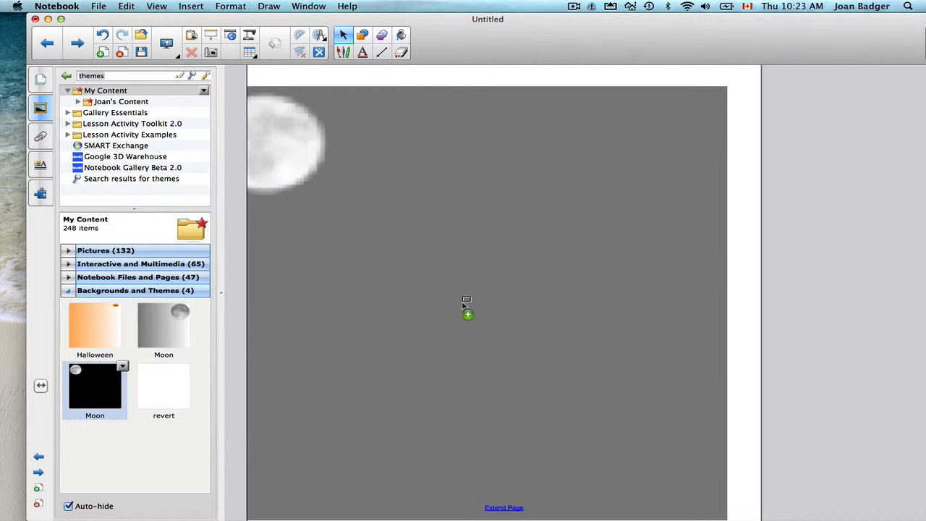
{"action": "left_click_drag", "start_coordinate": [464, 304], "coordinate": [461, 306]}
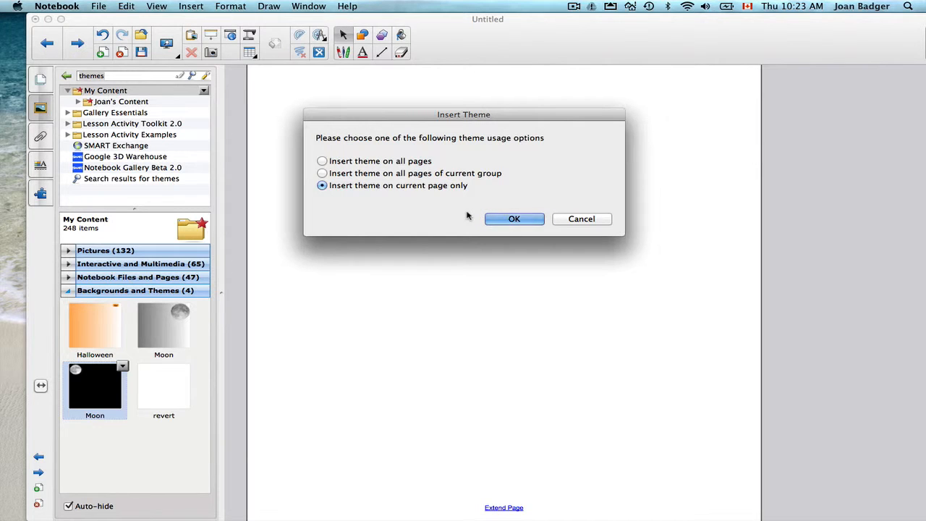
{"action": "left_click", "coordinate": [513, 220]}
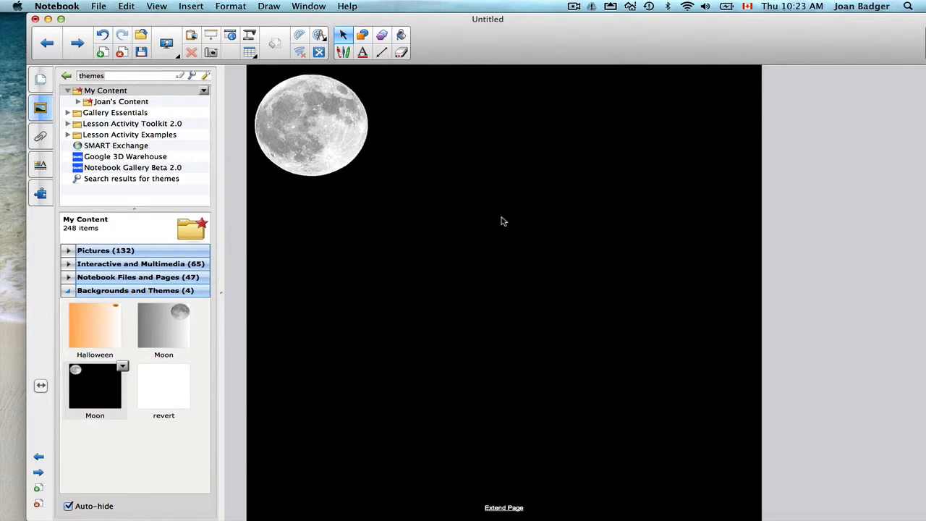
- Add the text "As I'm typing" to the themed page, widening its text box leftward to fit on one line
{"action": "type", "text": "As"}
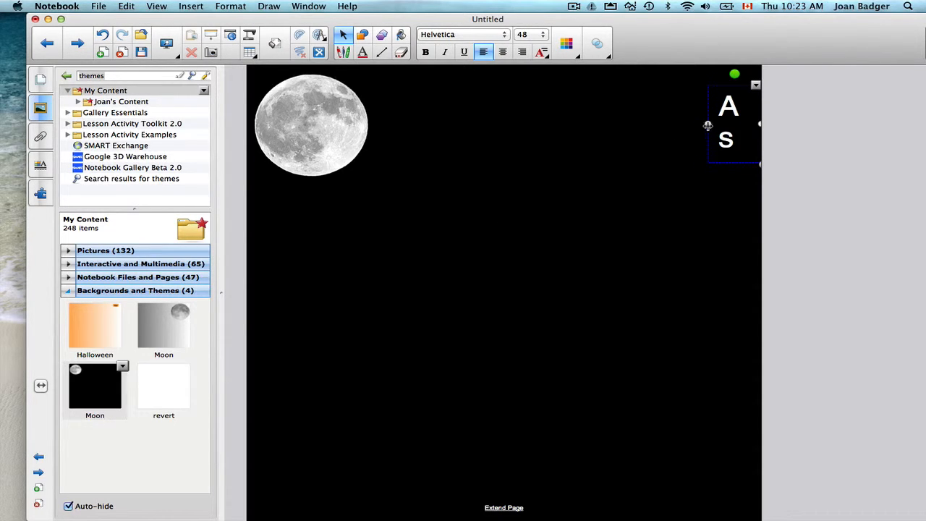
{"action": "left_click_drag", "start_coordinate": [708, 127], "coordinate": [414, 146]}
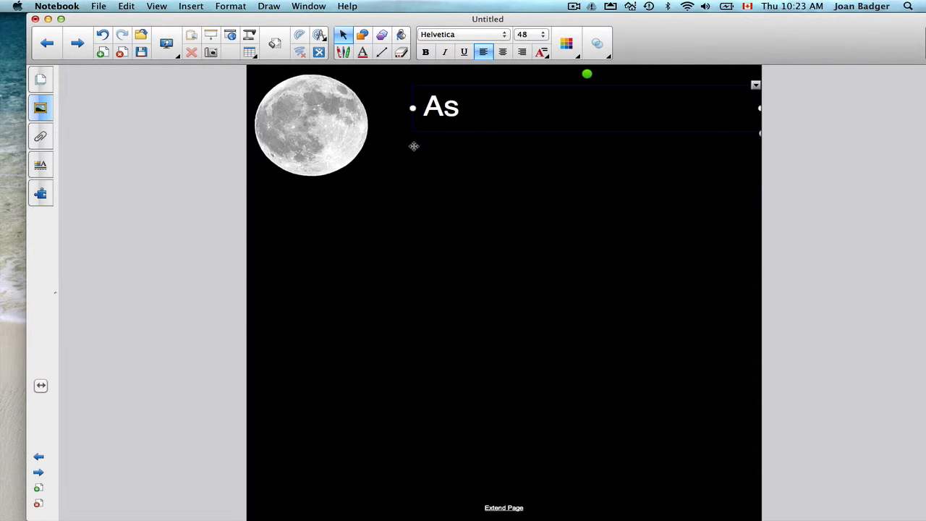
{"action": "left_click", "coordinate": [479, 110]}
{"action": "type", "text": "I'm typing"}
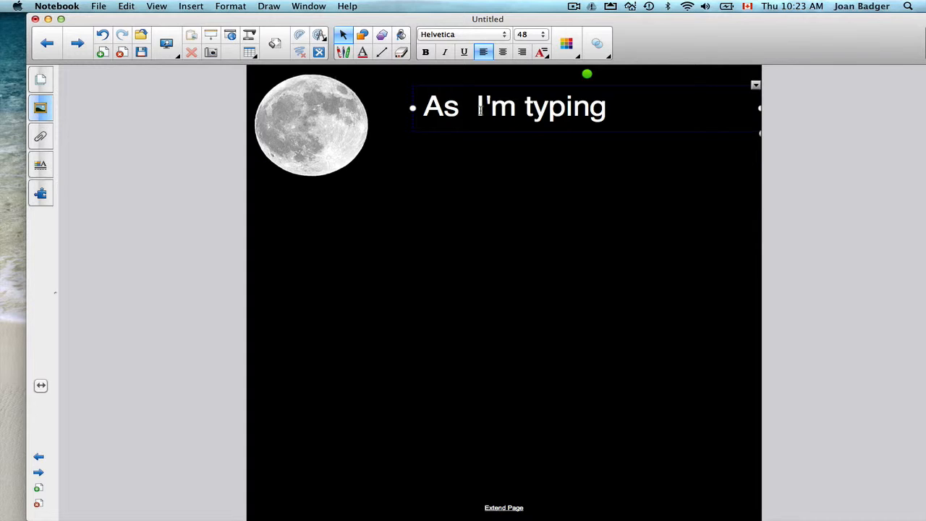
- Move the "As I'm typing" text down from the page's upper edge to just below the moon picture
{"action": "key", "text": "Escape"}
{"action": "left_click_drag", "start_coordinate": [498, 88], "coordinate": [421, 233]}
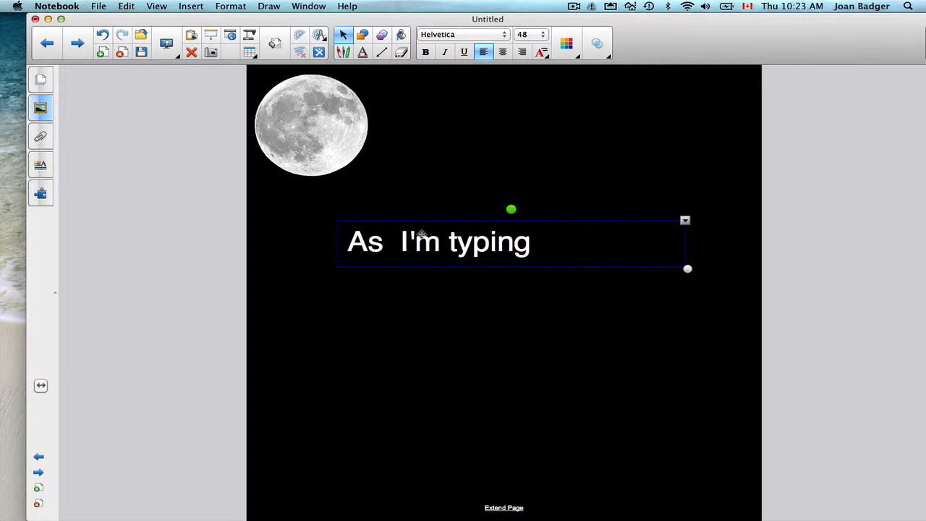
- Clear the "themes" search term from the Gallery and select My Content
{"action": "left_click", "coordinate": [45, 113]}
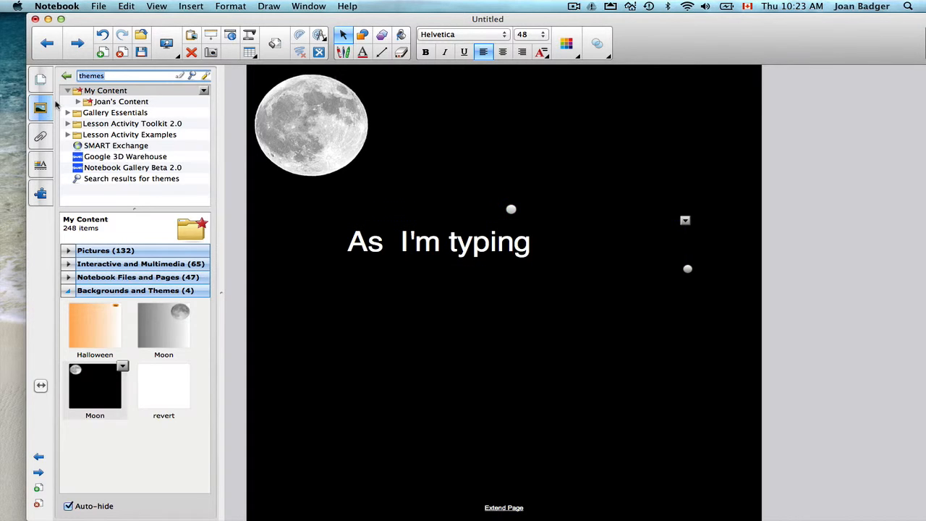
{"action": "key", "text": "BackSpace"}
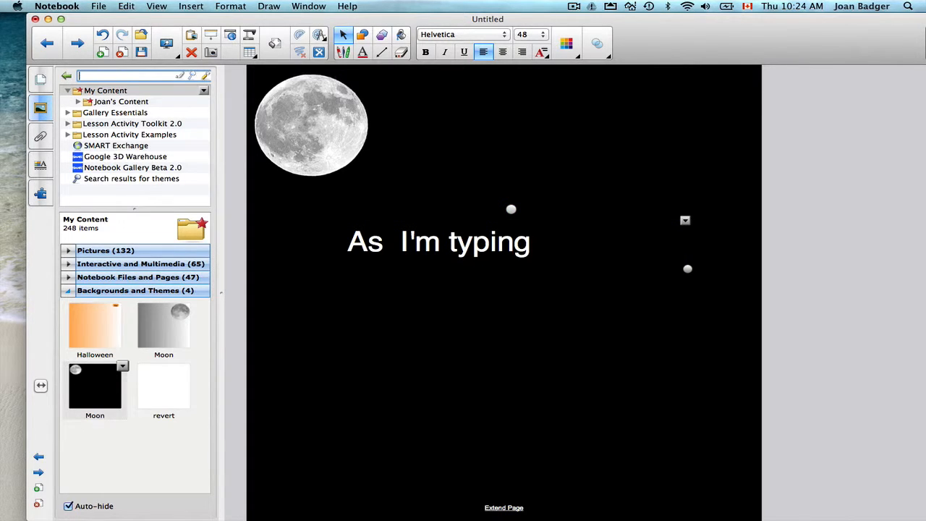
{"action": "left_click", "coordinate": [95, 93]}
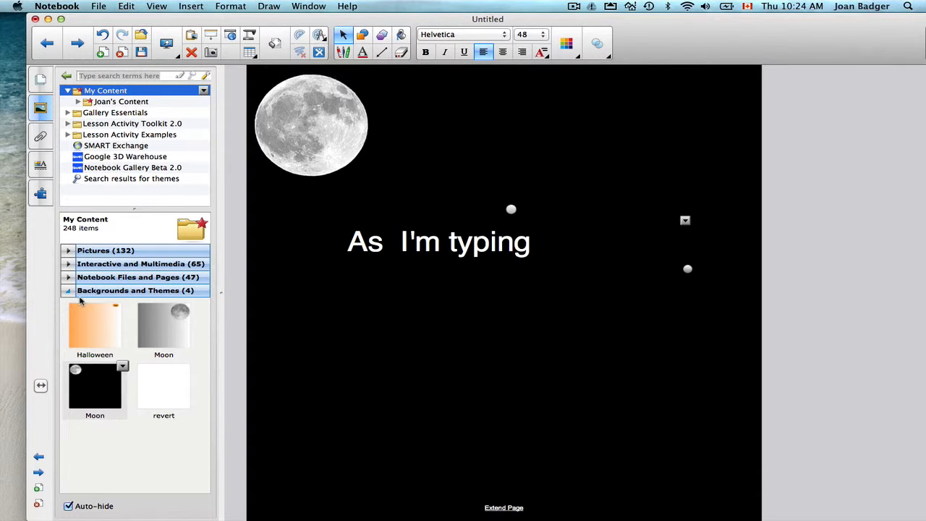
- Go to the Bar Graph page and create a theme from it
{"action": "left_click", "coordinate": [41, 80]}
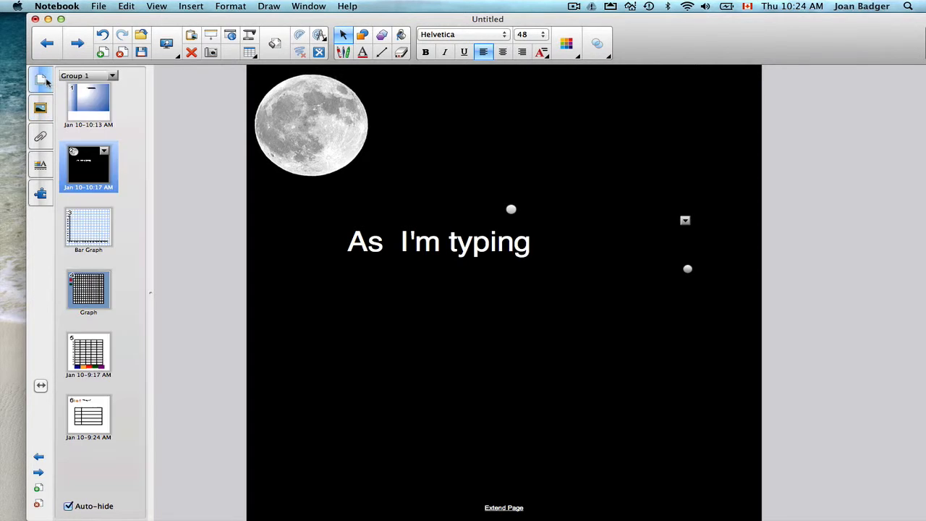
{"action": "left_click", "coordinate": [99, 230]}
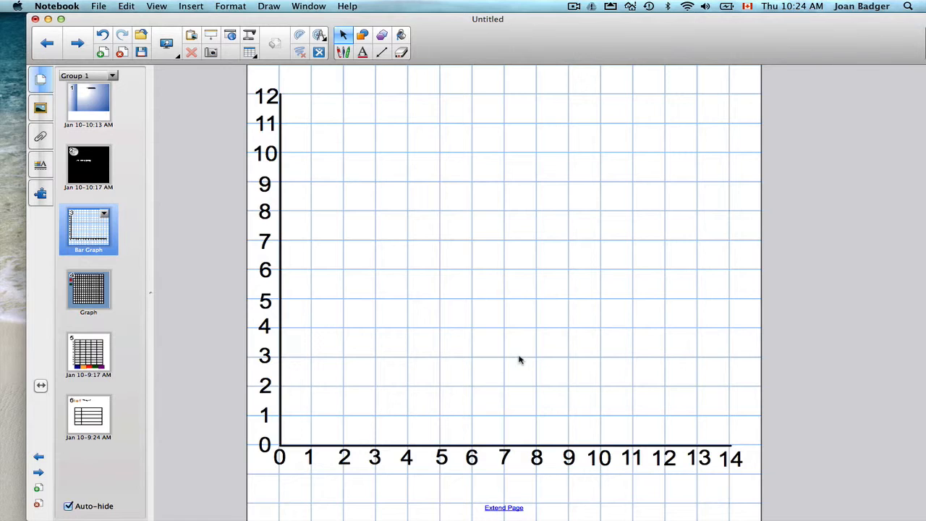
{"action": "left_click", "coordinate": [233, 7]}
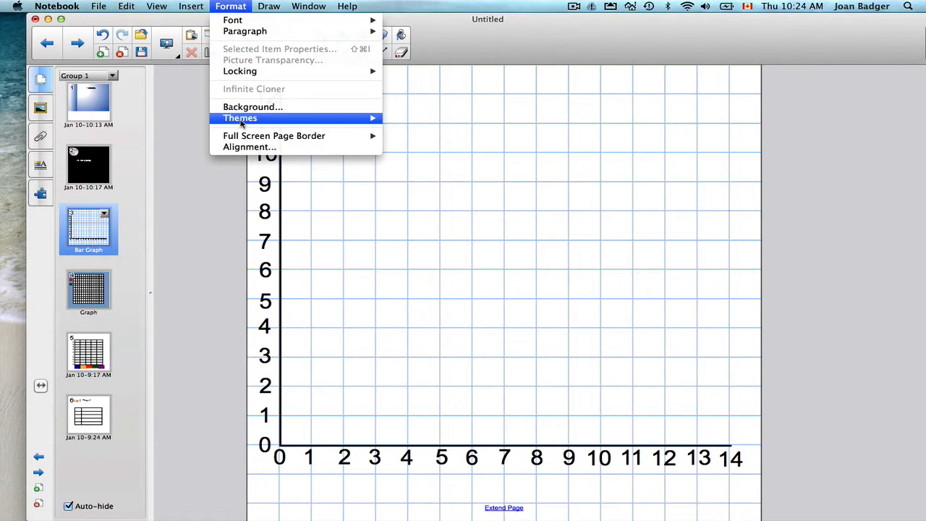
{"action": "mouse_move", "coordinate": [241, 121]}
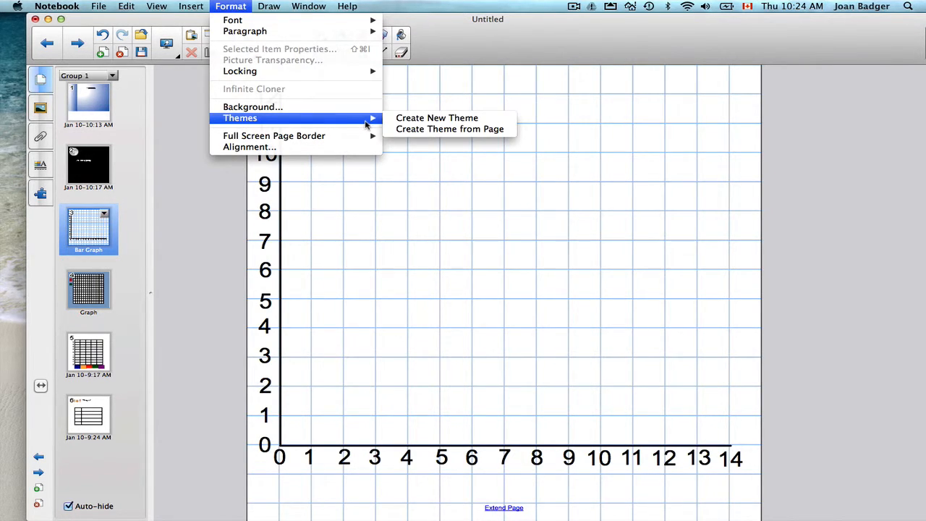
{"action": "left_click", "coordinate": [416, 130]}
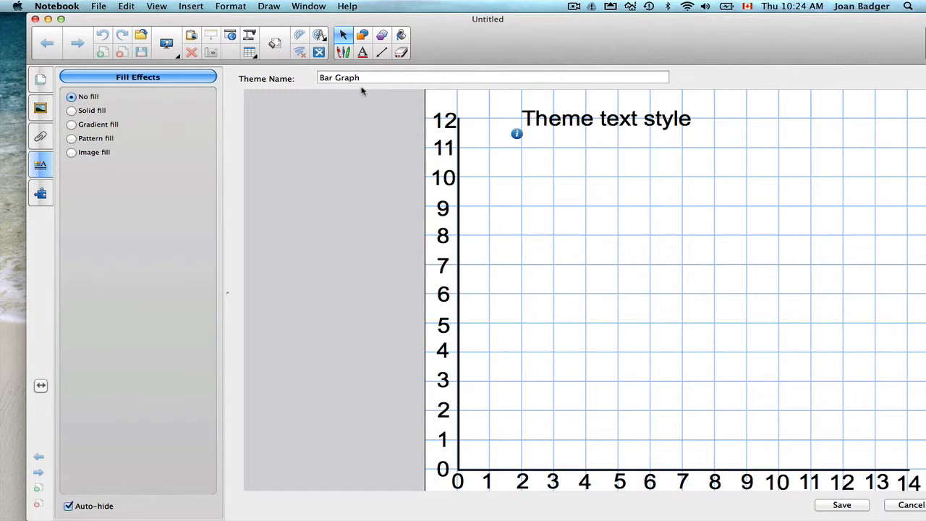
- Set the font of the Bar Graph theme's text style to Helvetica
{"action": "left_click", "coordinate": [558, 118]}
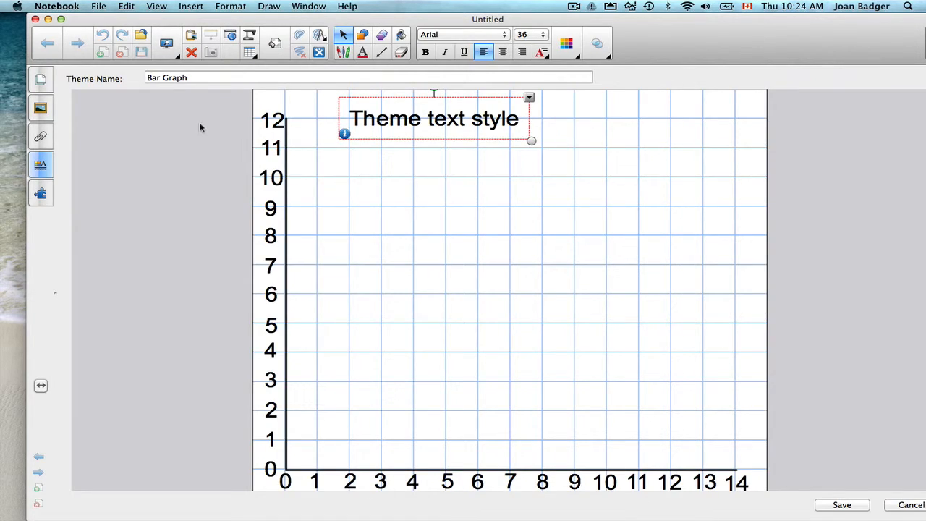
{"action": "left_click", "coordinate": [41, 165]}
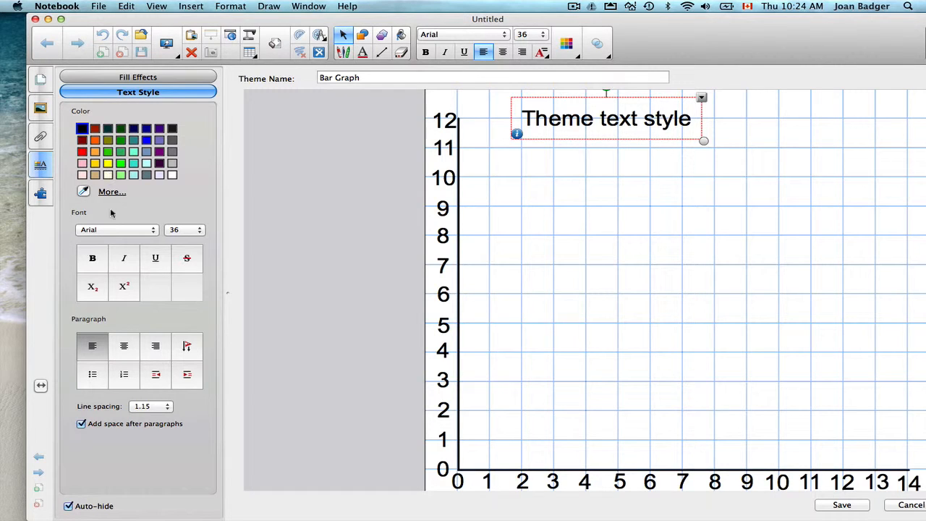
{"action": "left_click", "coordinate": [107, 233]}
{"action": "scroll", "coordinate": [107, 233], "scroll_direction": "down", "scroll_amount": 20}
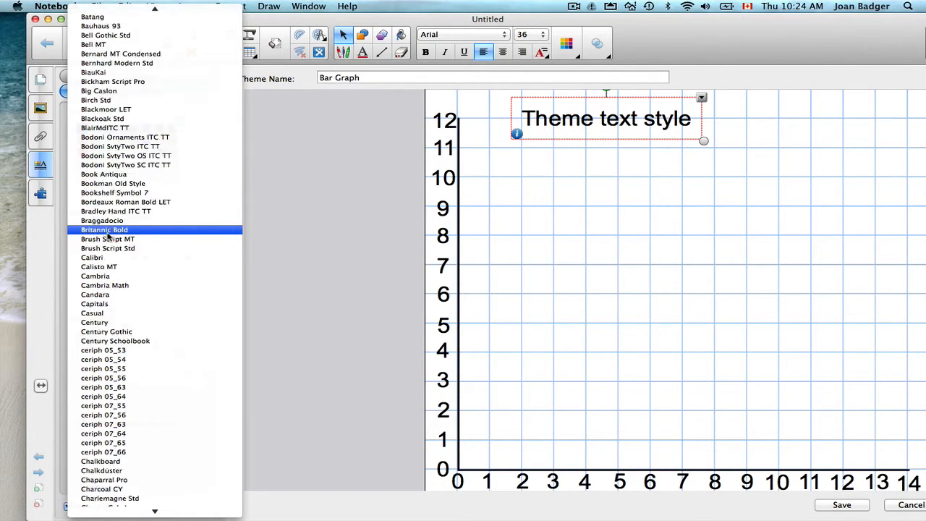
{"action": "scroll", "coordinate": [108, 233], "scroll_direction": "down", "scroll_amount": 5}
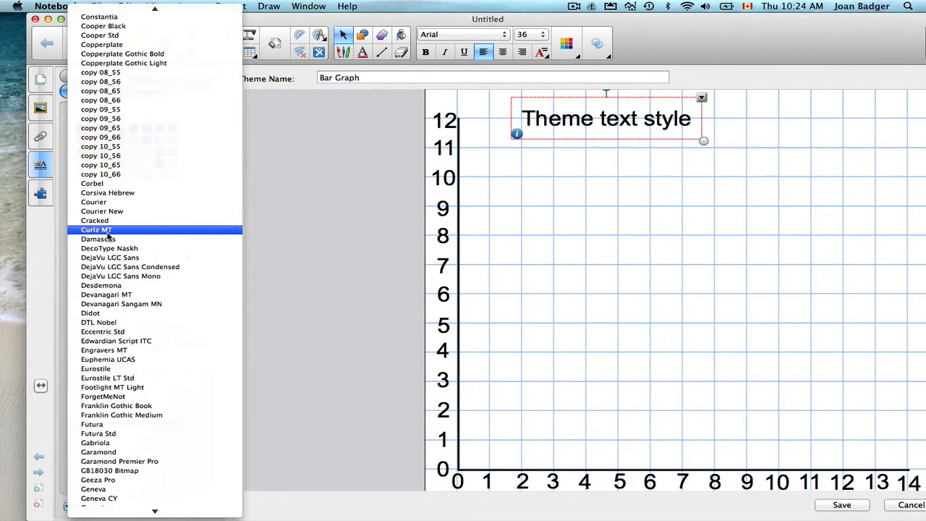
{"action": "scroll", "coordinate": [108, 233], "scroll_direction": "down", "scroll_amount": 8}
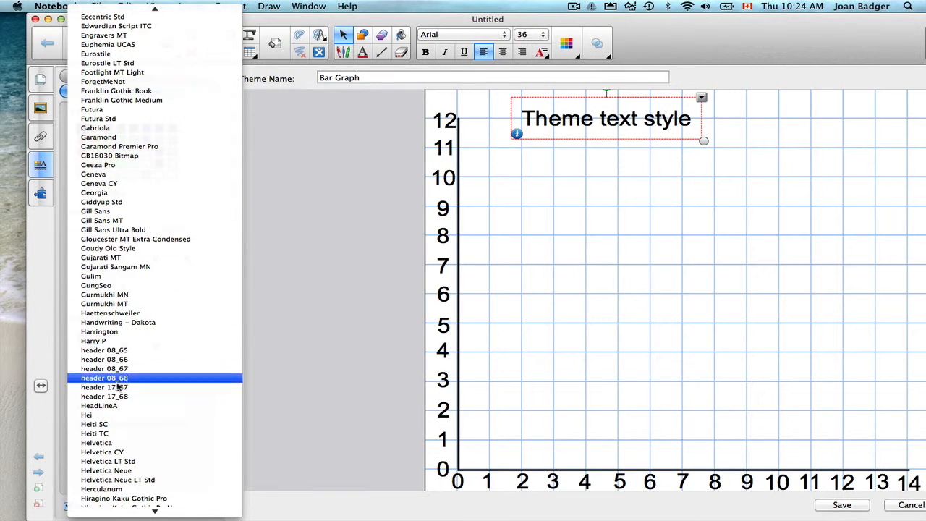
{"action": "key", "text": "Escape"}
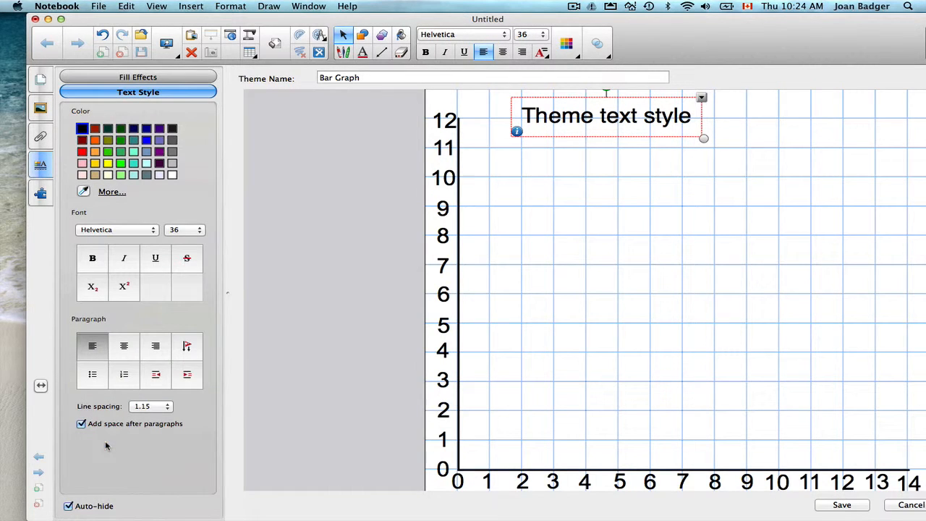
{"action": "left_click", "coordinate": [617, 213]}
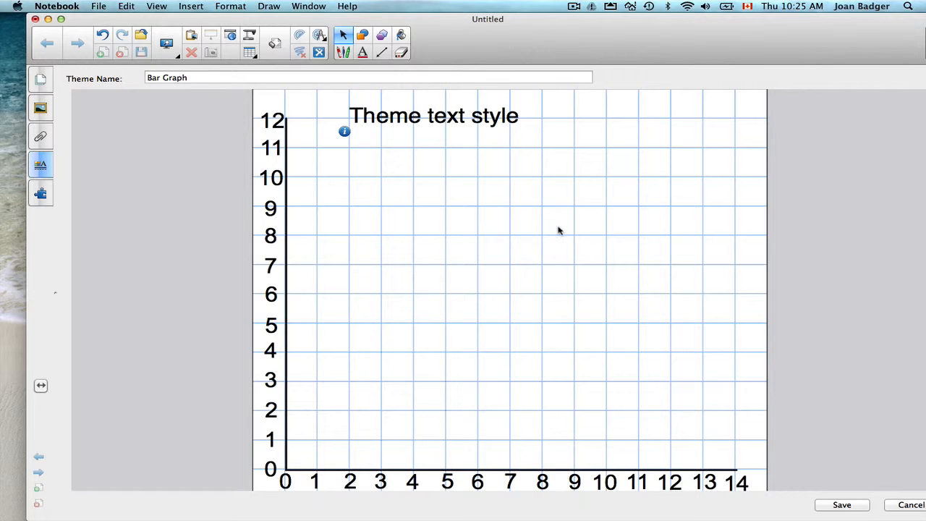
- Save the Bar Graph theme and display the Gallery's saved backgrounds and themes
{"action": "left_click_drag", "start_coordinate": [683, 37], "coordinate": [660, 37]}
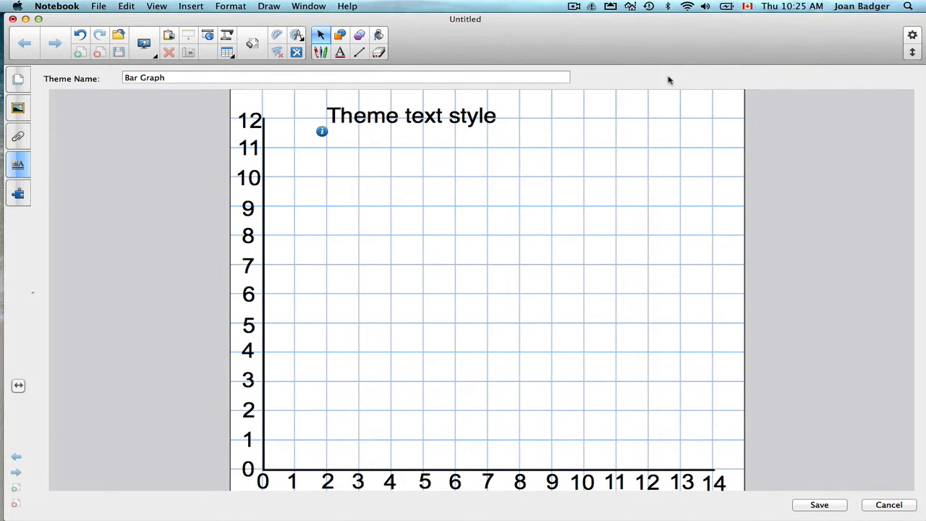
{"action": "left_click", "coordinate": [807, 506]}
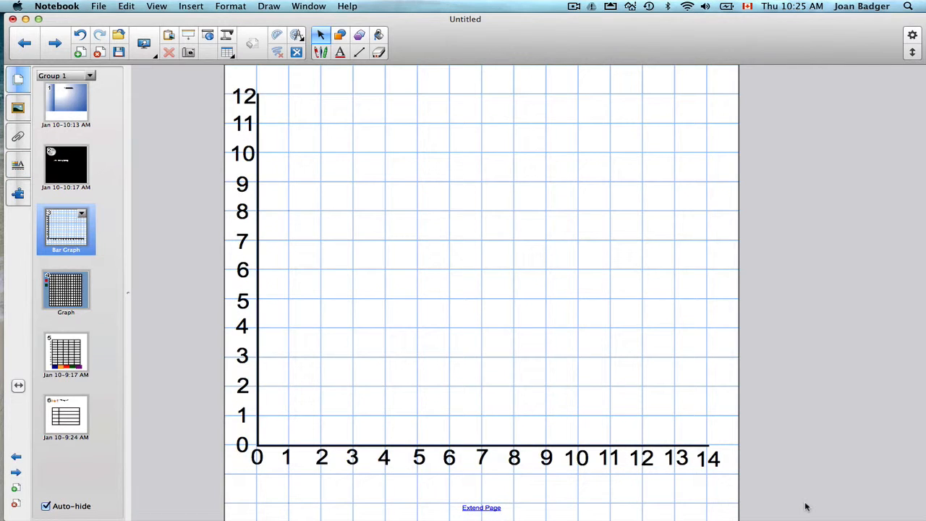
{"action": "left_click", "coordinate": [24, 107]}
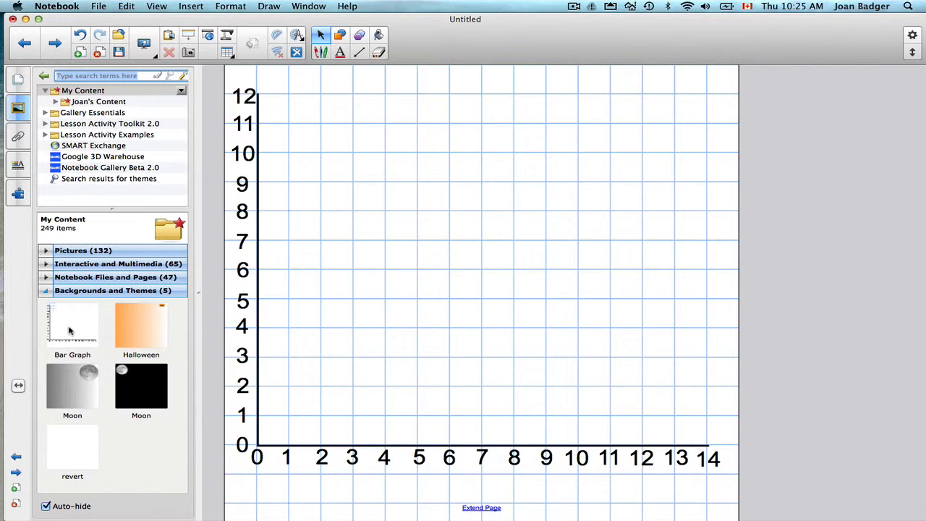
- Create a theme from the Pictograph page and move the theme text style sample above the Pictograph title
{"action": "left_click", "coordinate": [18, 81]}
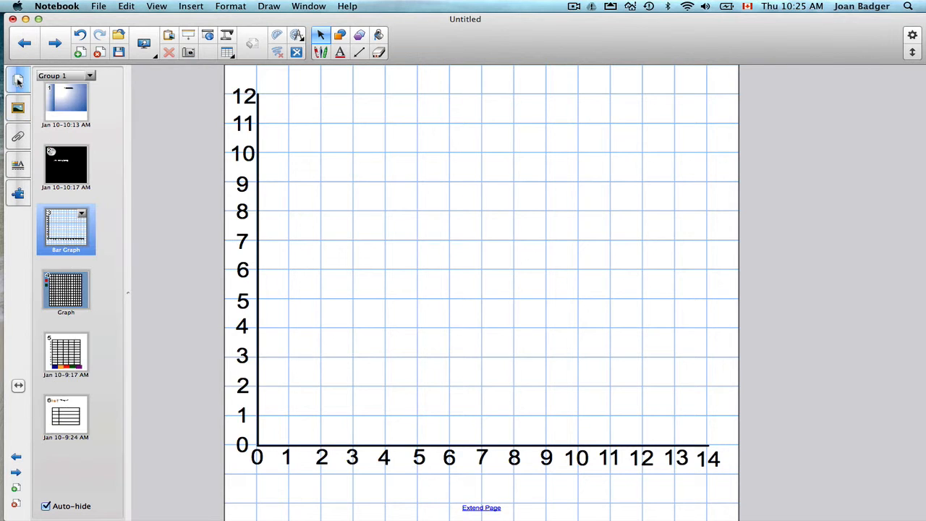
{"action": "left_click", "coordinate": [65, 294]}
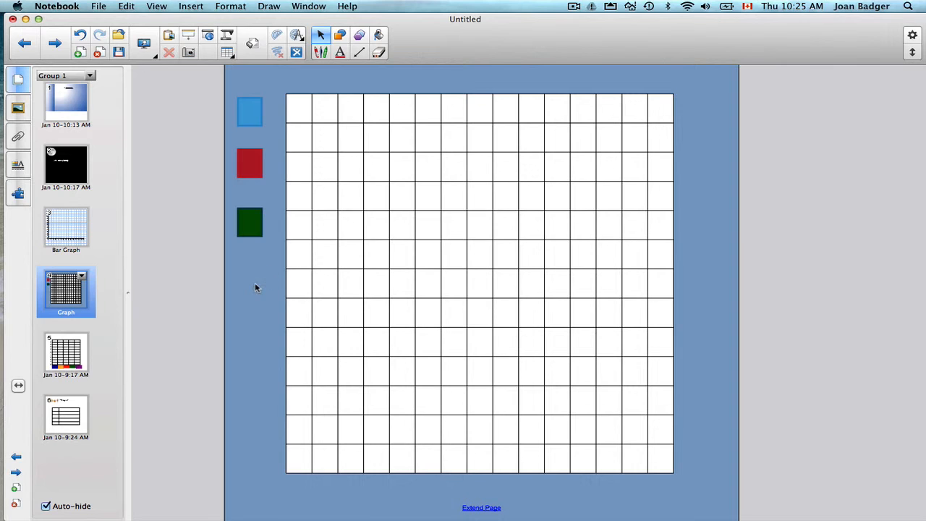
{"action": "left_click", "coordinate": [62, 359]}
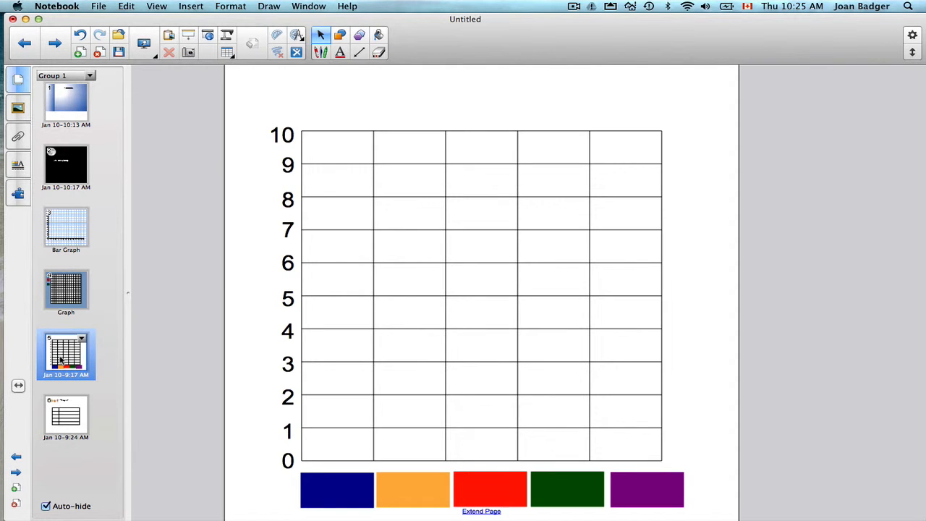
{"action": "left_click", "coordinate": [65, 423]}
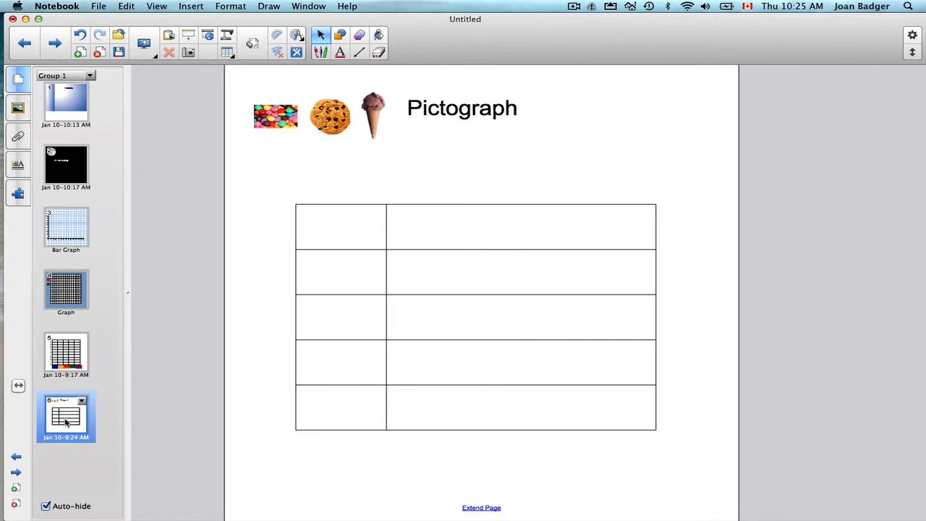
{"action": "left_click", "coordinate": [228, 6]}
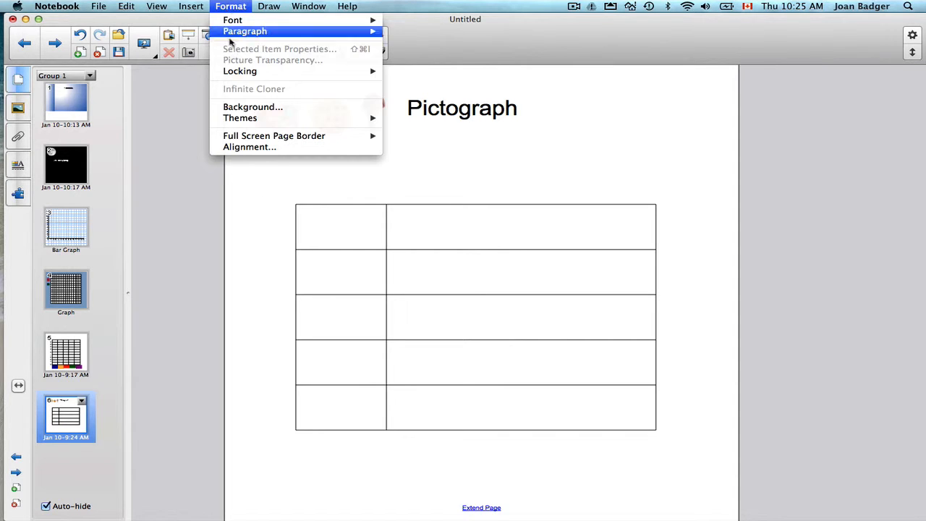
{"action": "mouse_move", "coordinate": [233, 118]}
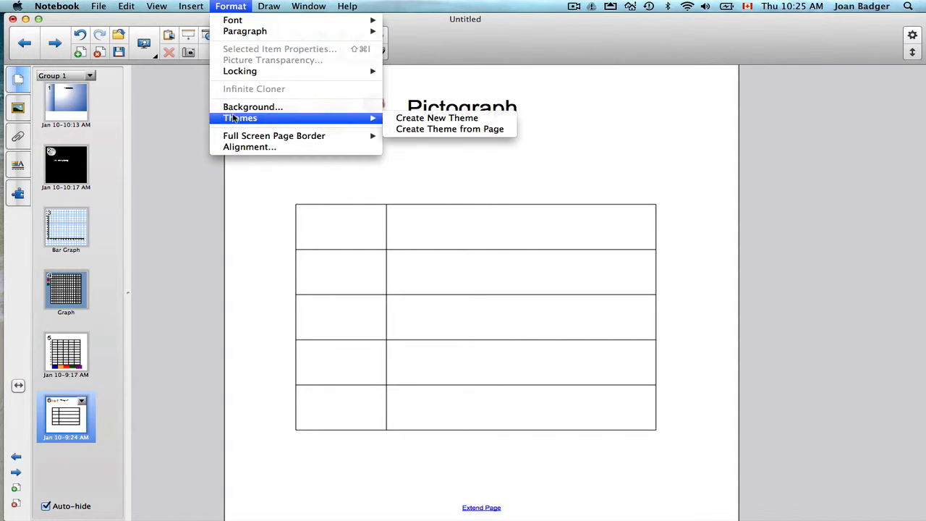
{"action": "left_click", "coordinate": [423, 131]}
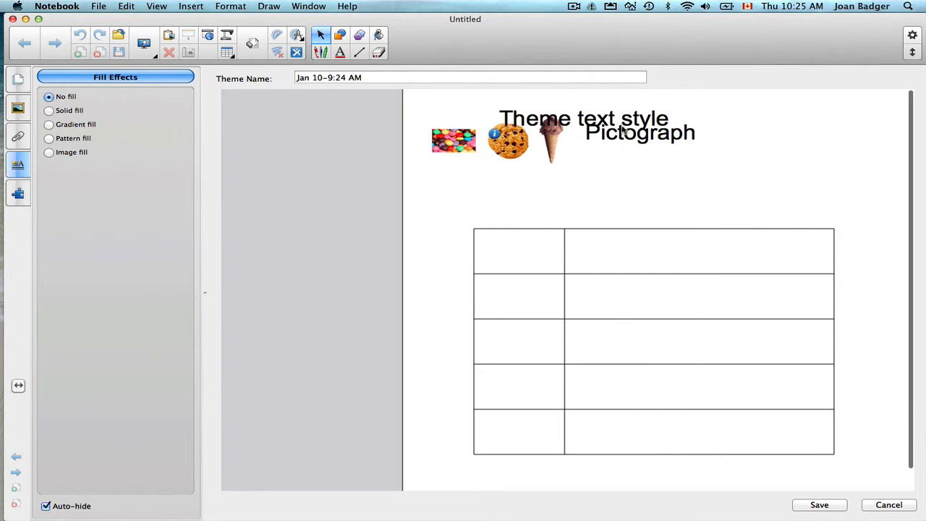
{"action": "left_click_drag", "start_coordinate": [613, 118], "coordinate": [705, 106]}
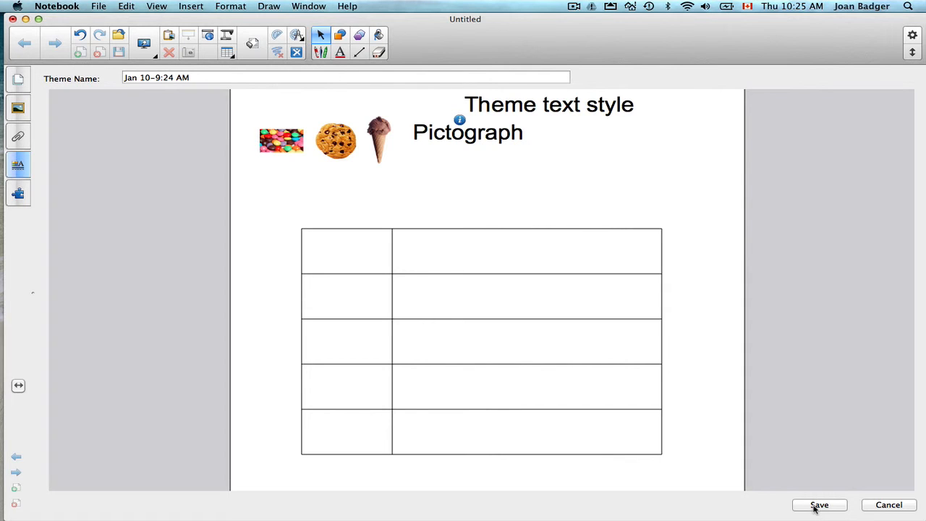
- Save the new theme under the name "Pictograph" and display it among the Gallery's saved themes
{"action": "left_click_drag", "start_coordinate": [194, 77], "coordinate": [120, 77]}
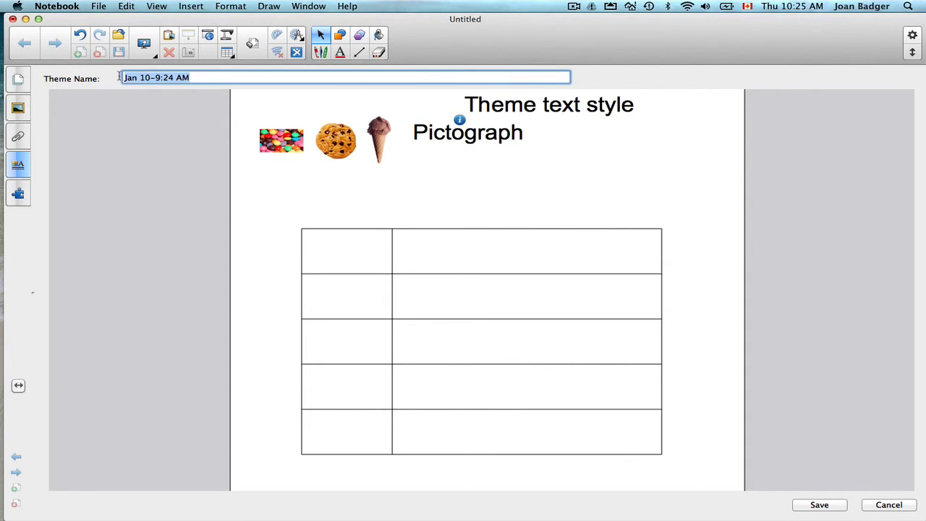
{"action": "type", "text": "Pictograo"}
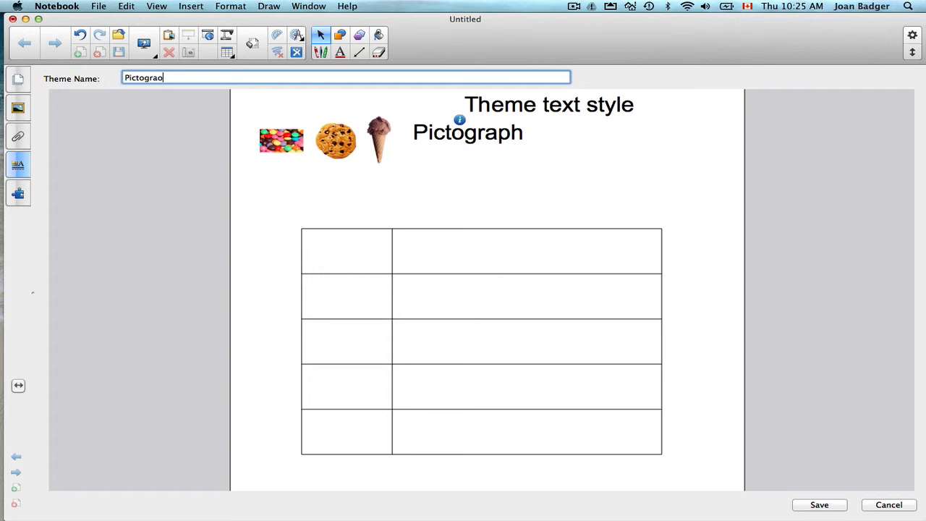
{"action": "key", "text": "BackSpace"}
{"action": "type", "text": "ph"}
{"action": "left_click", "coordinate": [816, 507]}
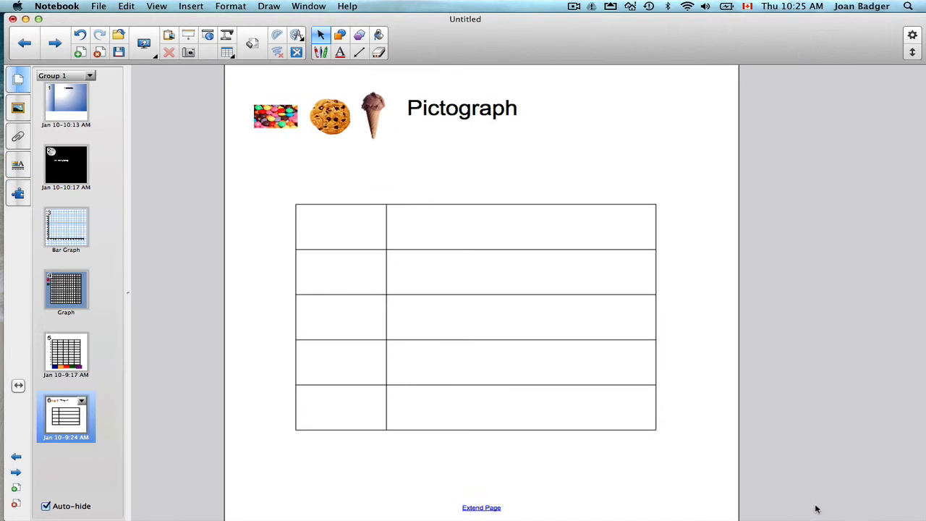
{"action": "left_click", "coordinate": [18, 107]}
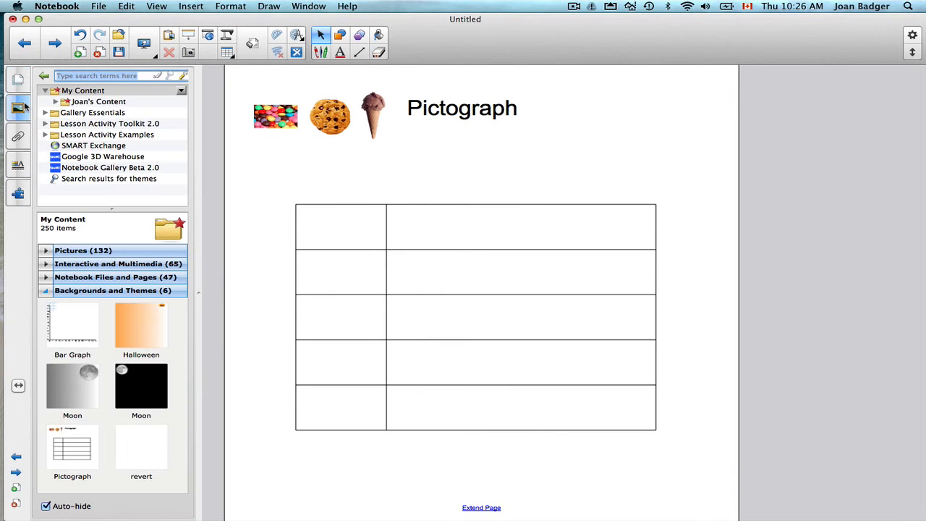